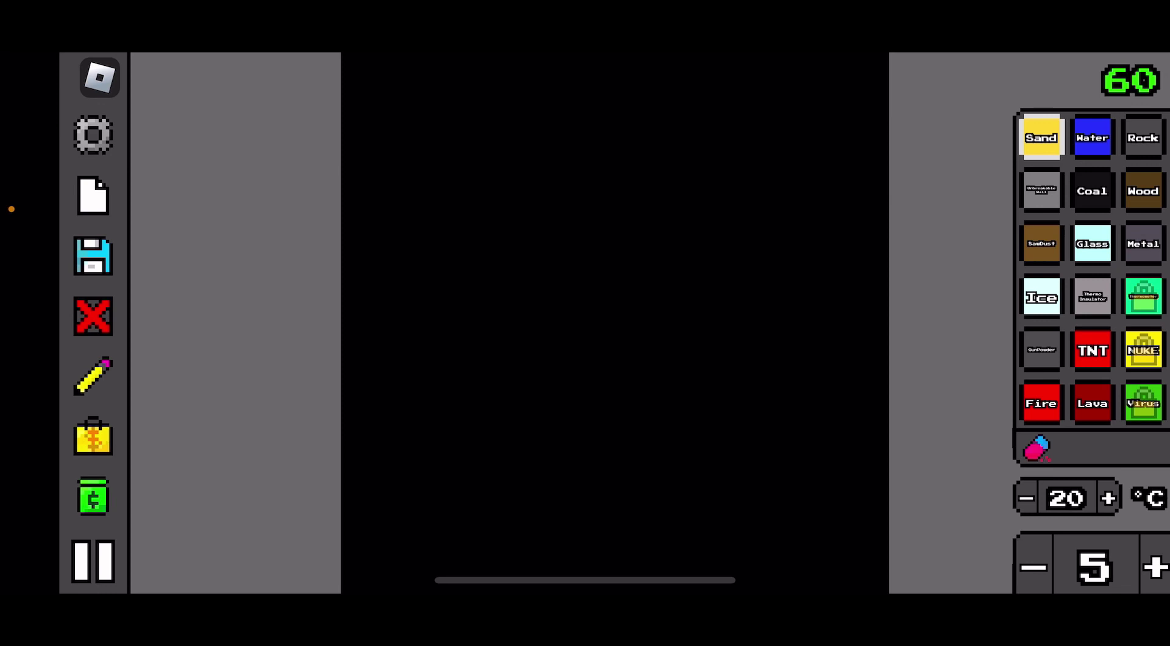
Step: Paint a large sand pile, flood its left side with water, and add grey rock blobs
drag(468, 480, 732, 315)
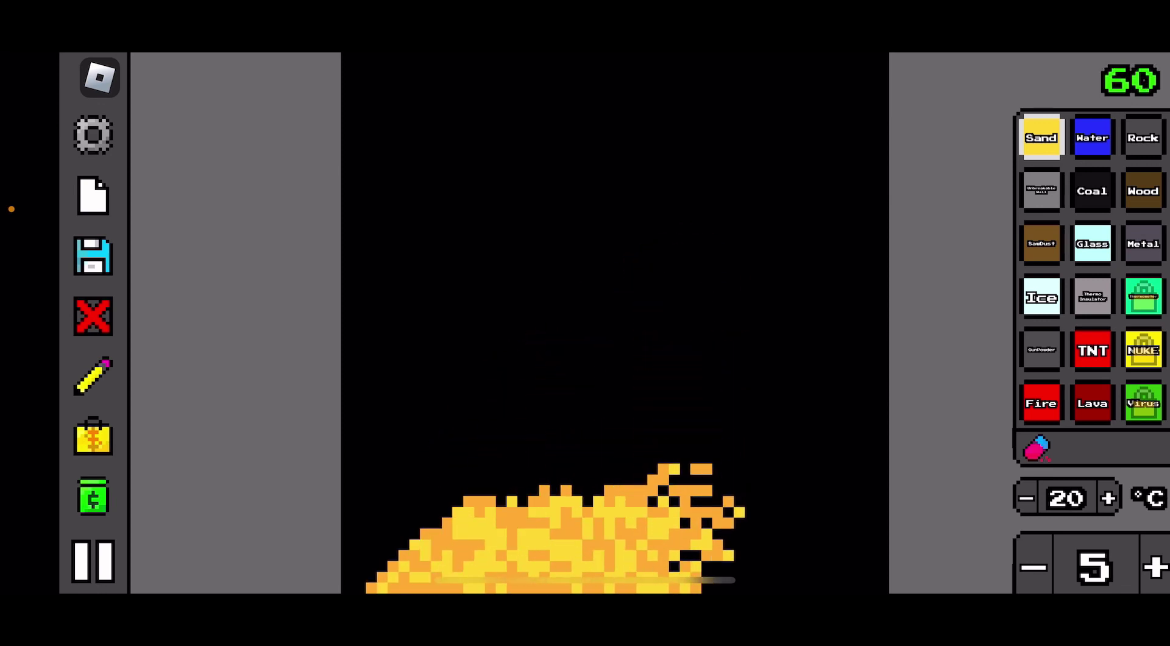
mouse_move(393, 544)
mouse_down()
mouse_move(750, 564)
mouse_move(770, 283)
mouse_move(533, 490)
mouse_up()
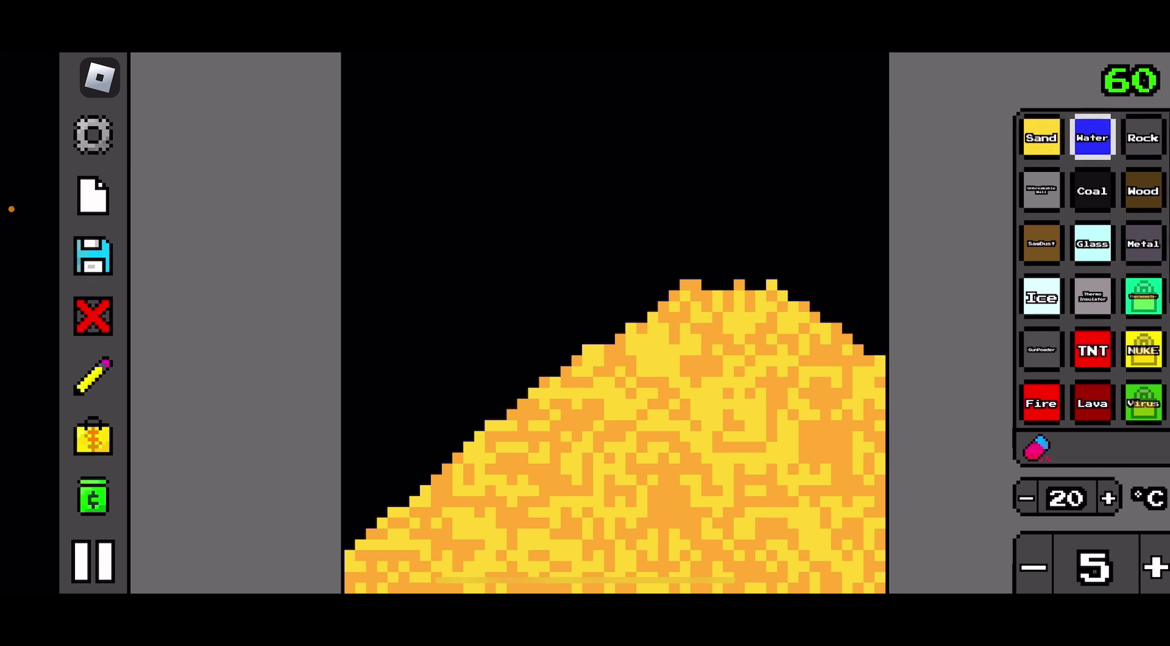
mouse_move(430, 274)
mouse_down()
mouse_move(372, 486)
mouse_move(620, 262)
mouse_up()
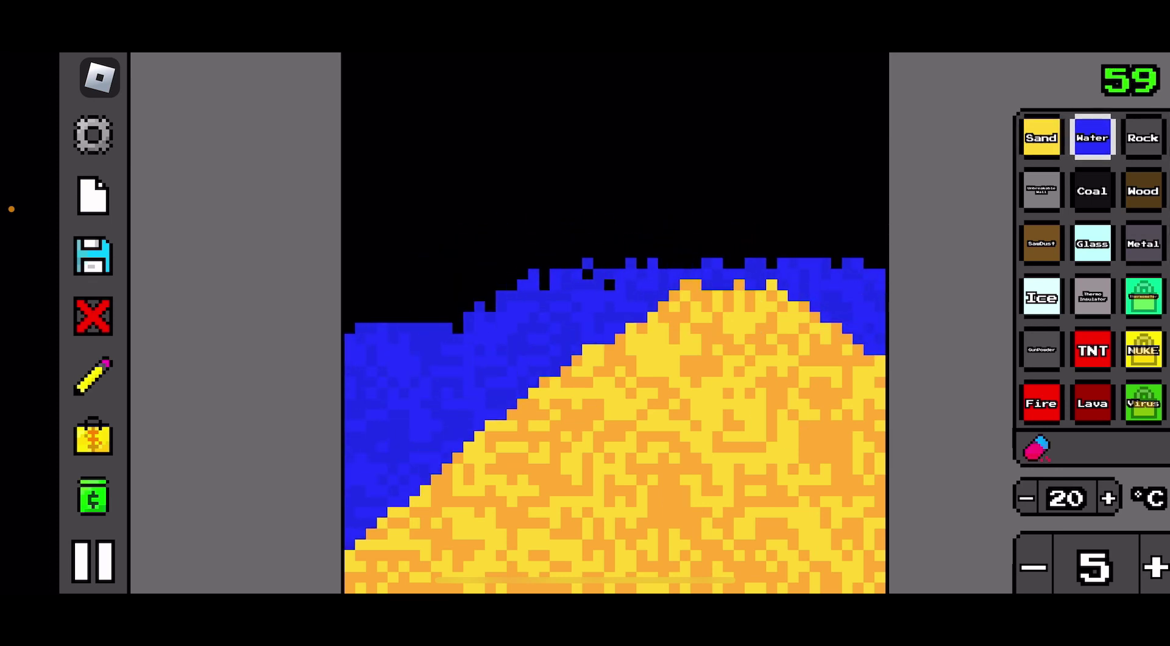
drag(479, 241, 708, 144)
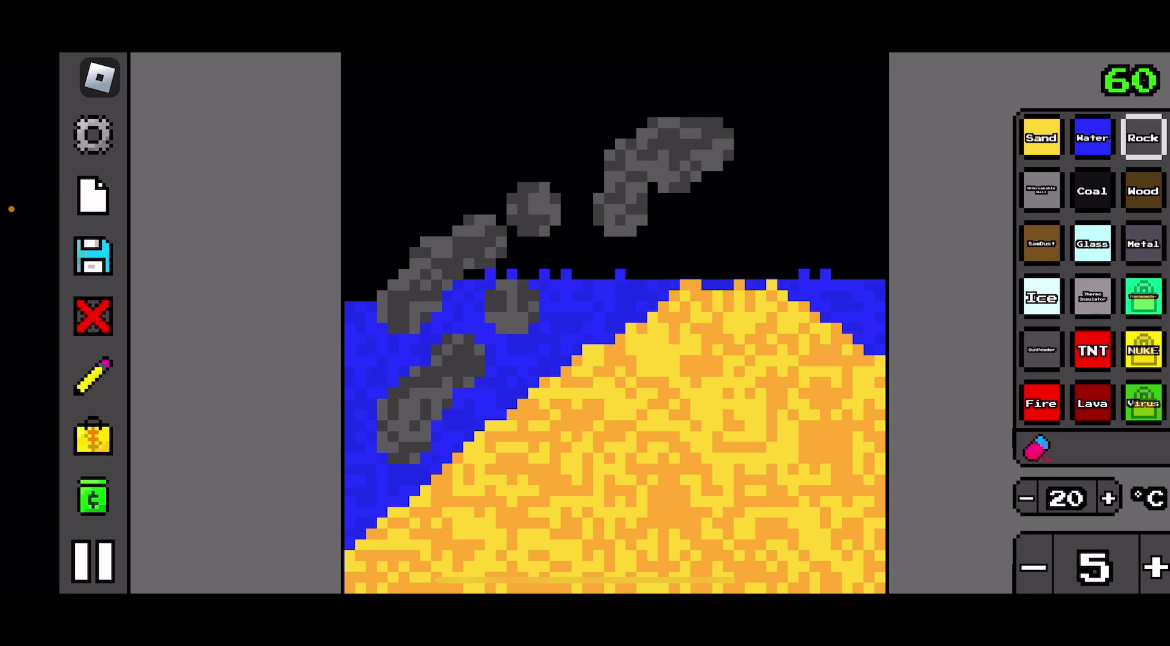
Step: Pour lava over the rocks and sand, paint fire above it, then clear the canvas
drag(412, 228, 583, 262)
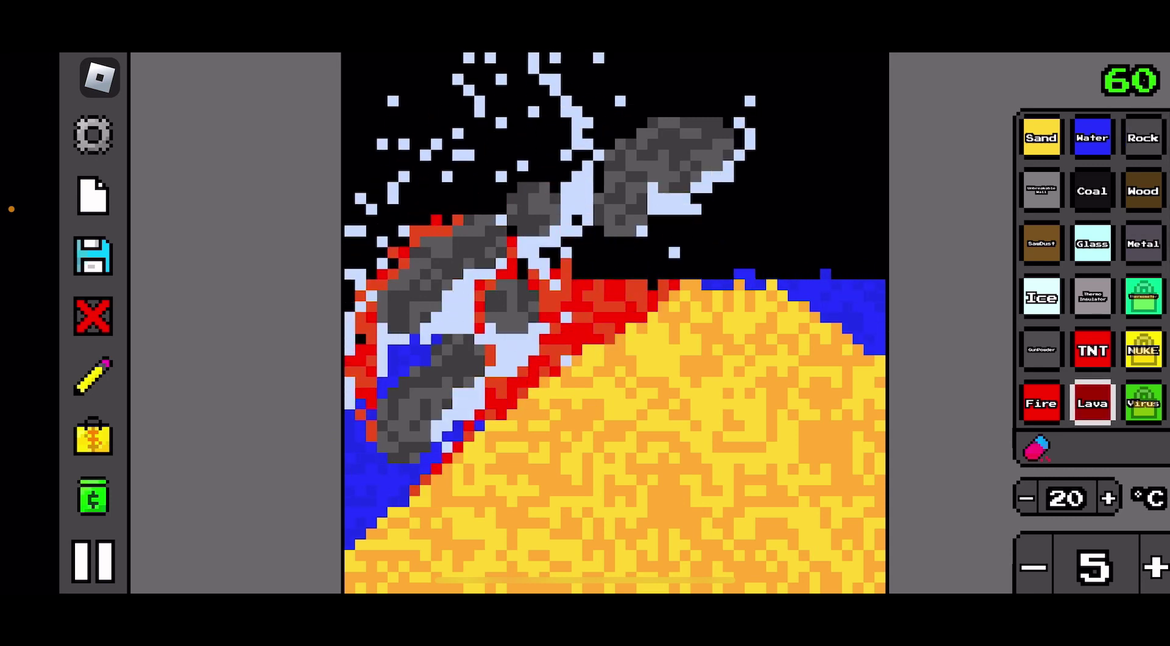
mouse_move(731, 137)
mouse_down()
mouse_move(561, 262)
mouse_move(711, 131)
mouse_up()
drag(587, 392, 739, 313)
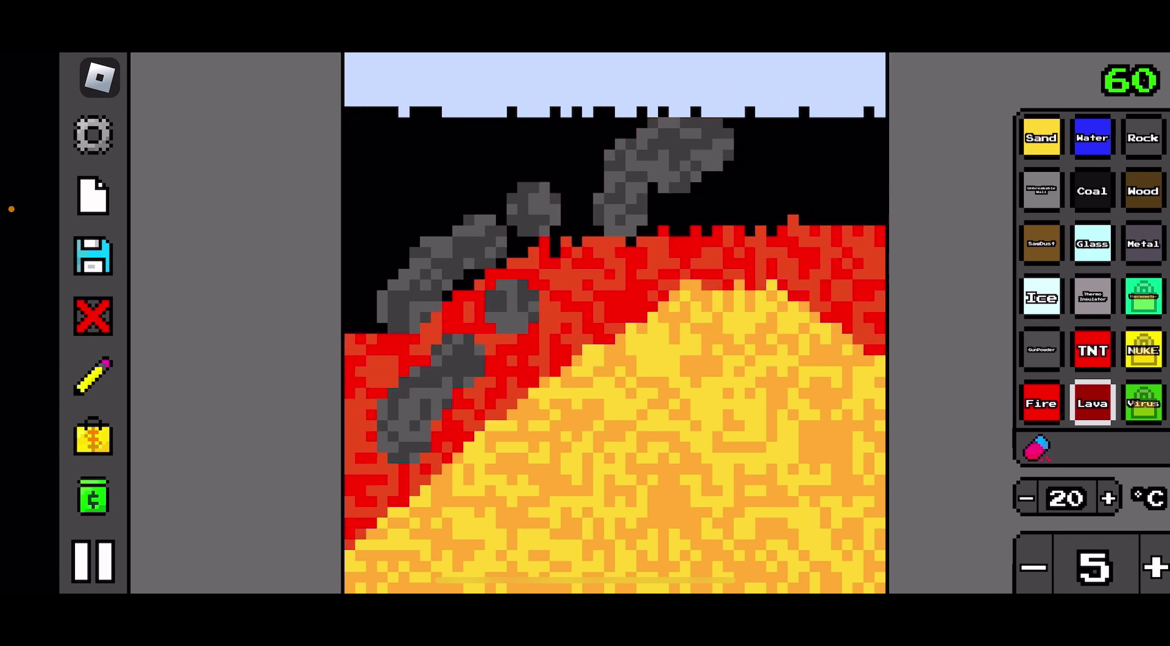
click(1041, 403)
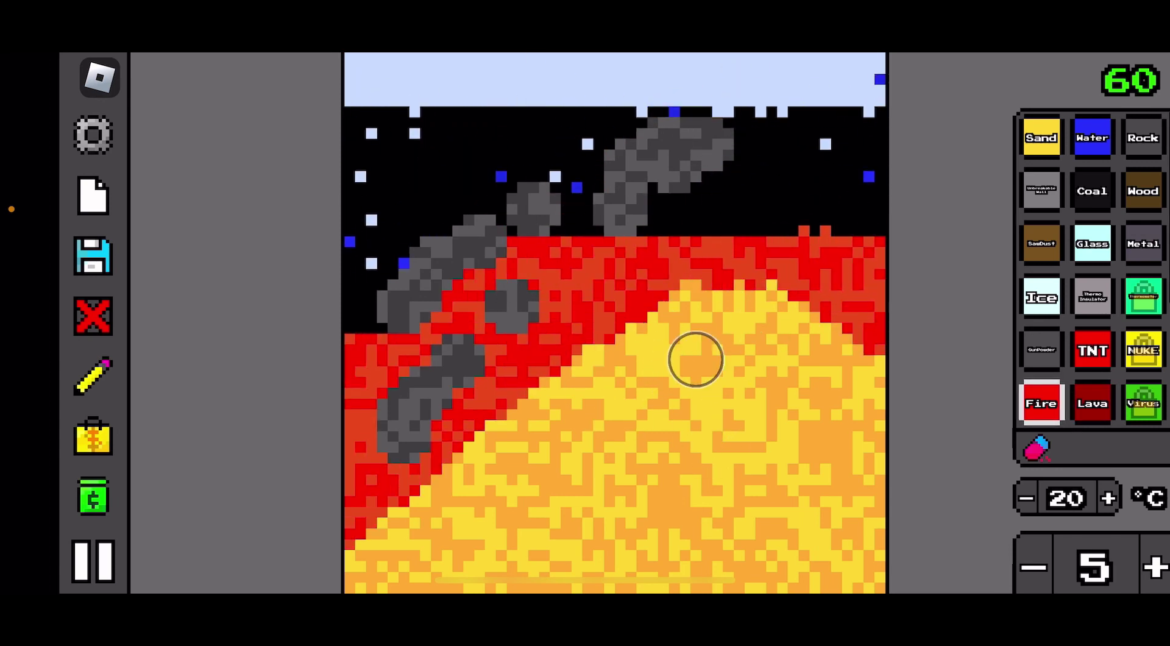
mouse_move(695, 358)
mouse_down()
mouse_move(758, 230)
mouse_move(704, 241)
mouse_up()
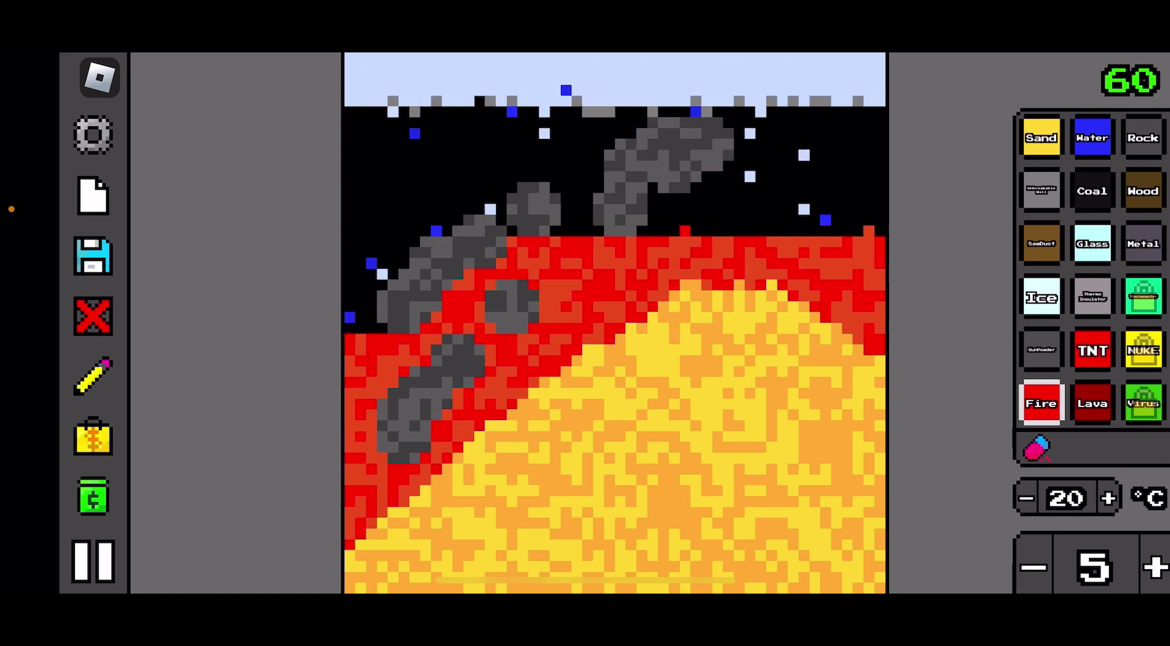
click(93, 316)
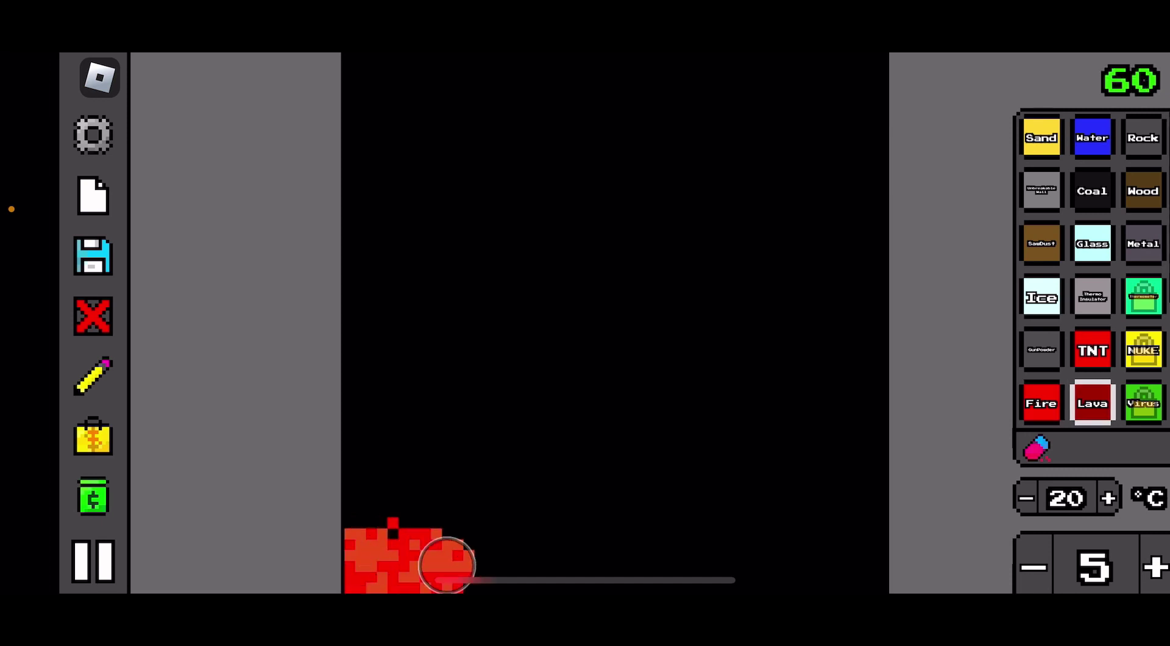
Step: Fill the canvas with lava and pour water along the top
mouse_move(447, 564)
mouse_down()
mouse_move(814, 509)
mouse_move(478, 454)
mouse_move(791, 305)
mouse_move(696, 480)
mouse_move(478, 497)
mouse_move(412, 335)
mouse_move(437, 230)
mouse_move(630, 111)
mouse_move(726, 195)
mouse_move(382, 199)
mouse_move(393, 91)
mouse_move(759, 134)
mouse_move(543, 165)
mouse_move(608, 86)
mouse_move(686, 175)
mouse_move(739, 101)
mouse_move(519, 65)
mouse_up()
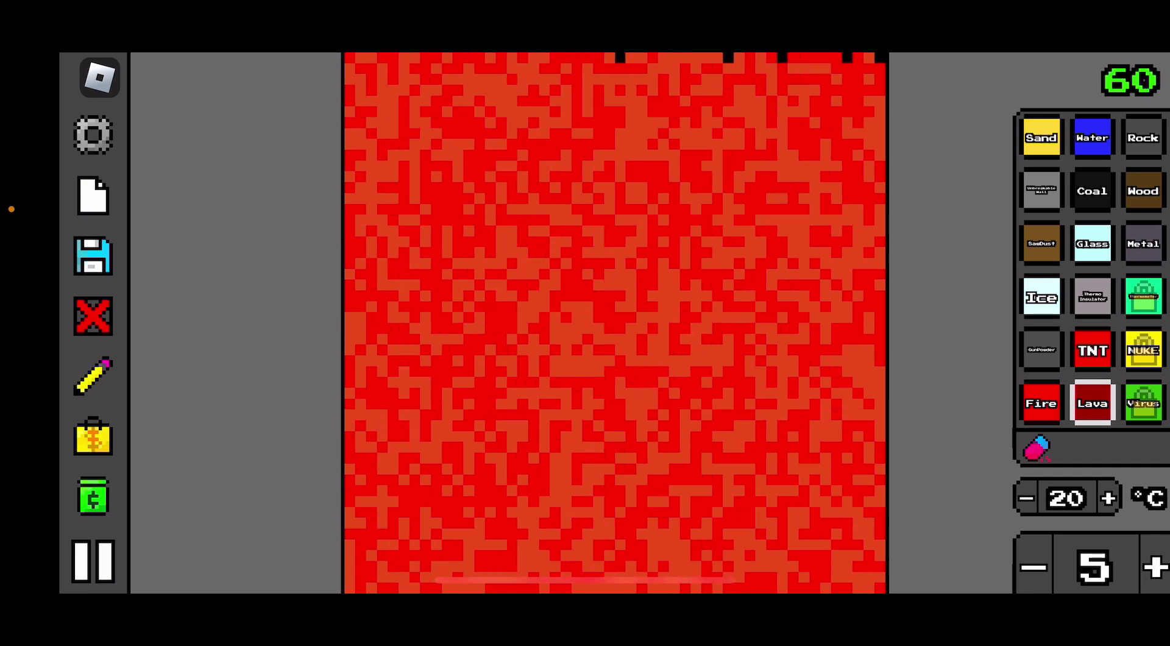
click(1092, 137)
mouse_move(512, 73)
mouse_down()
mouse_move(718, 99)
mouse_move(543, 230)
mouse_move(480, 359)
mouse_move(371, 369)
mouse_move(467, 403)
mouse_move(454, 379)
mouse_move(675, 285)
mouse_move(792, 382)
mouse_up()
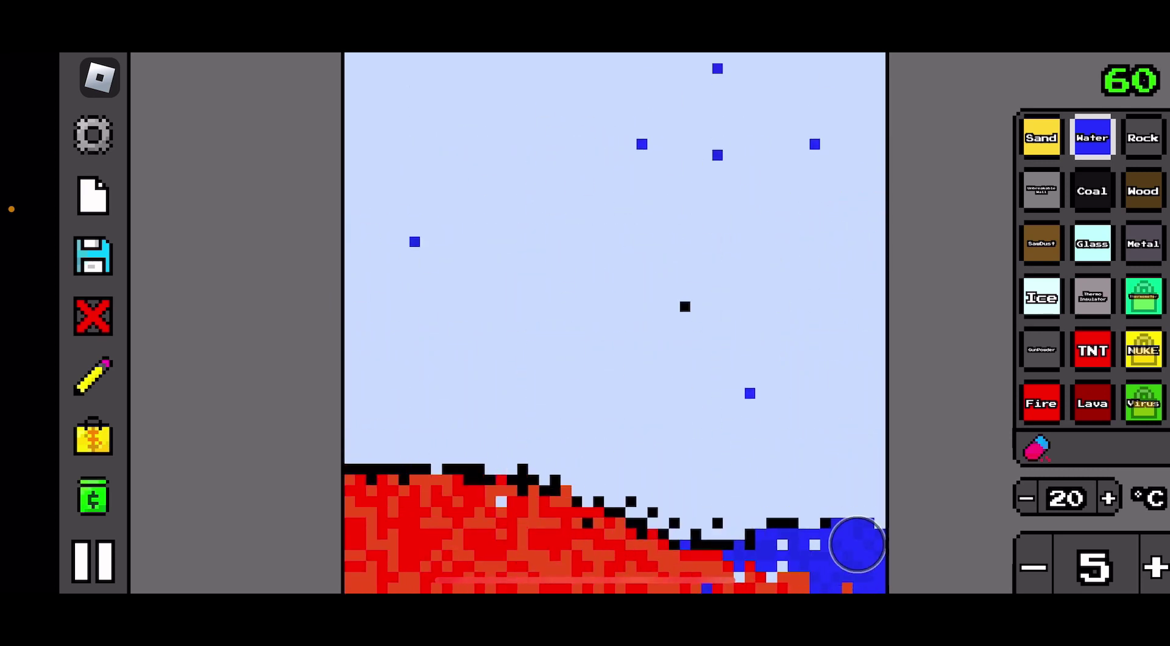
Step: Sweep water over the bottom lava and sprinkle a diagonal band of sand
mouse_move(857, 544)
mouse_down()
mouse_move(447, 562)
mouse_move(488, 552)
mouse_move(619, 570)
mouse_move(499, 569)
mouse_move(705, 434)
mouse_up()
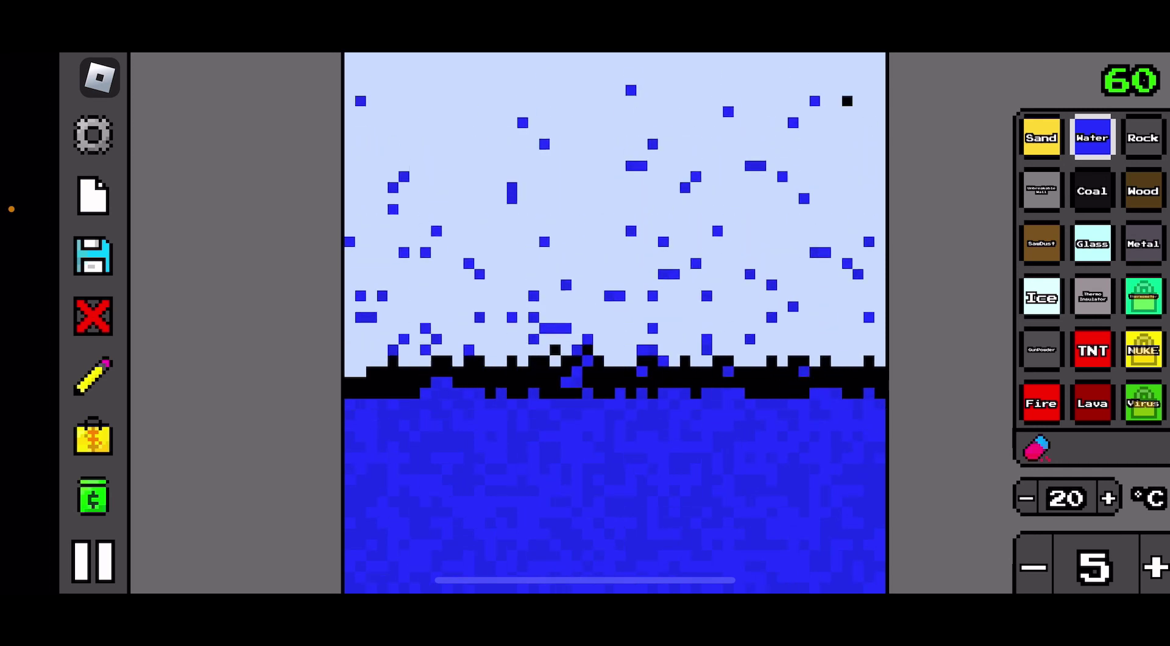
click(1041, 137)
mouse_move(384, 155)
mouse_down()
mouse_move(553, 110)
mouse_move(726, 120)
mouse_move(857, 196)
mouse_move(814, 348)
mouse_up()
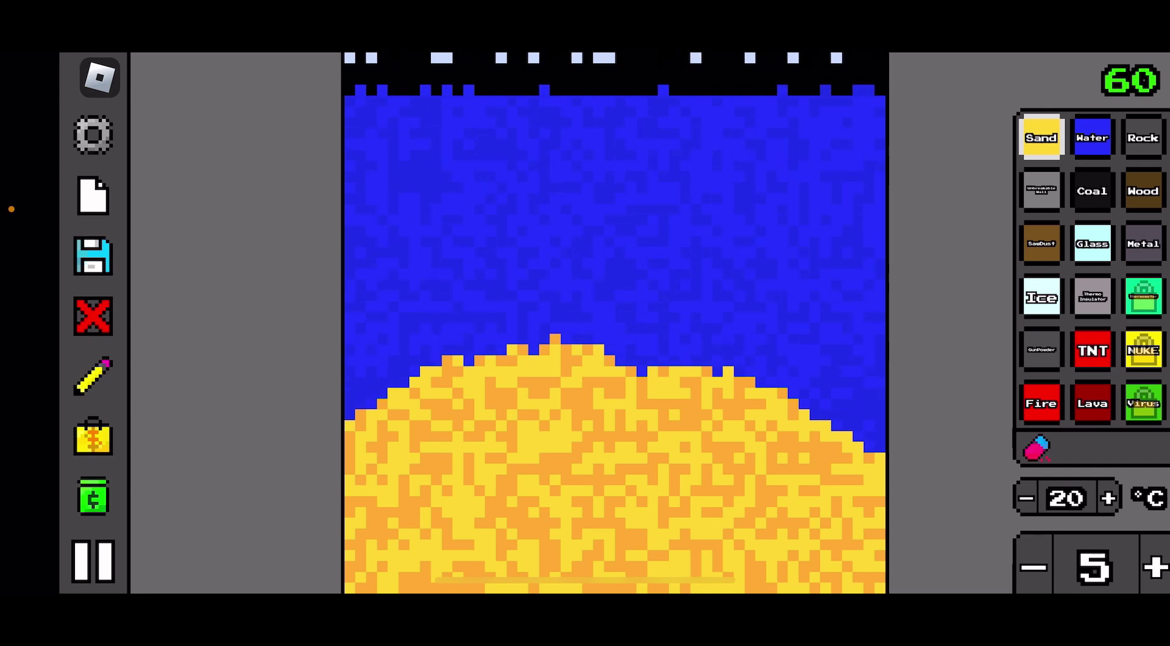
Step: Once the sand mound settles, wipe the canvas with the red X button
click(93, 316)
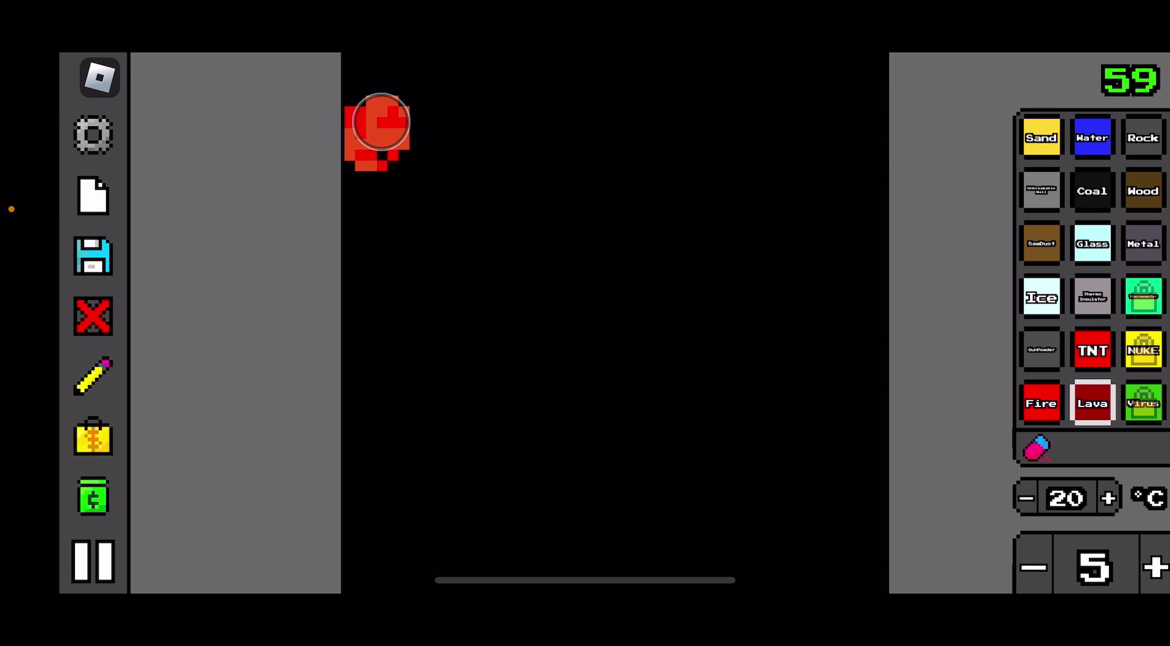
Step: Flood the canvas with lava, then douse its top, left side and bottom with water
mouse_move(382, 122)
mouse_down()
mouse_move(433, 393)
mouse_move(695, 523)
mouse_move(533, 434)
mouse_move(608, 403)
mouse_move(865, 424)
mouse_move(695, 369)
mouse_move(802, 335)
mouse_move(696, 316)
mouse_move(685, 292)
mouse_move(360, 241)
mouse_move(491, 196)
mouse_move(447, 165)
mouse_move(857, 89)
mouse_move(791, 109)
mouse_move(609, 68)
mouse_up()
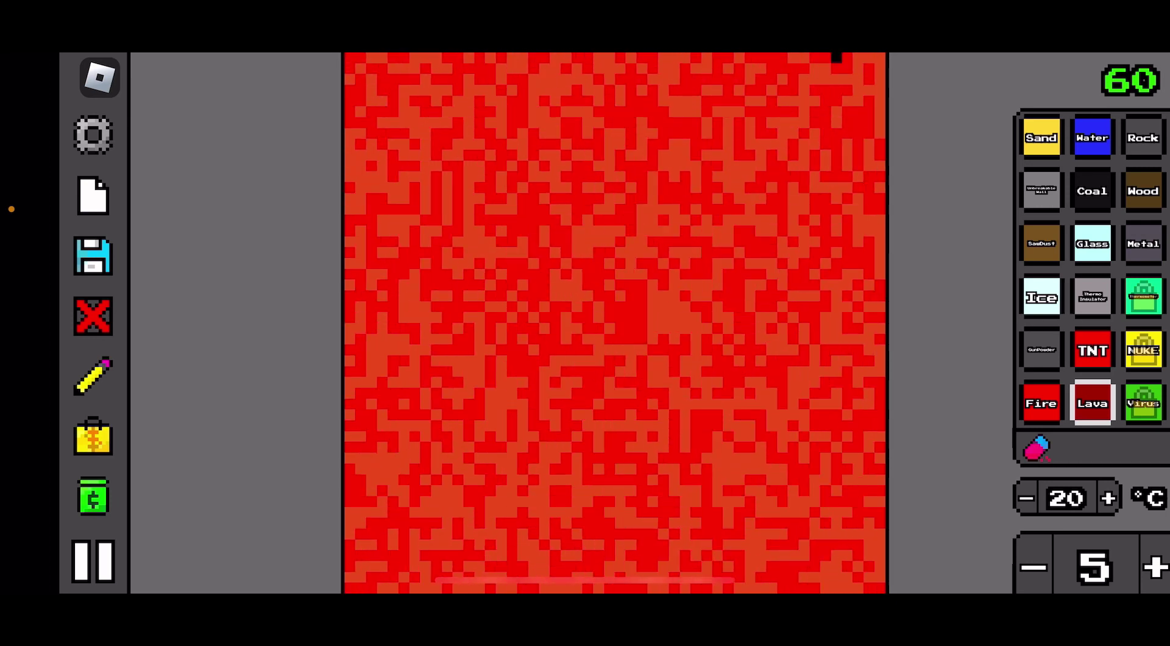
click(1092, 137)
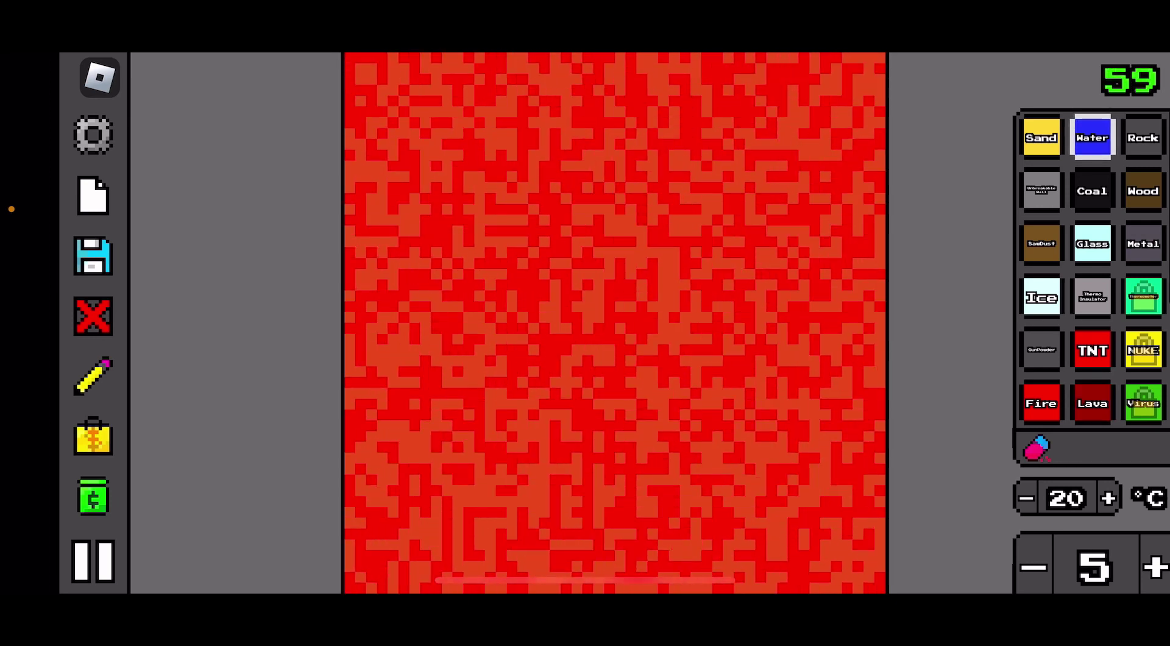
drag(366, 56, 465, 52)
mouse_move(402, 128)
mouse_down()
mouse_move(575, 120)
mouse_move(608, 133)
mouse_move(859, 137)
mouse_up()
mouse_move(823, 210)
mouse_down()
mouse_move(835, 241)
mouse_move(750, 280)
mouse_move(587, 285)
mouse_up()
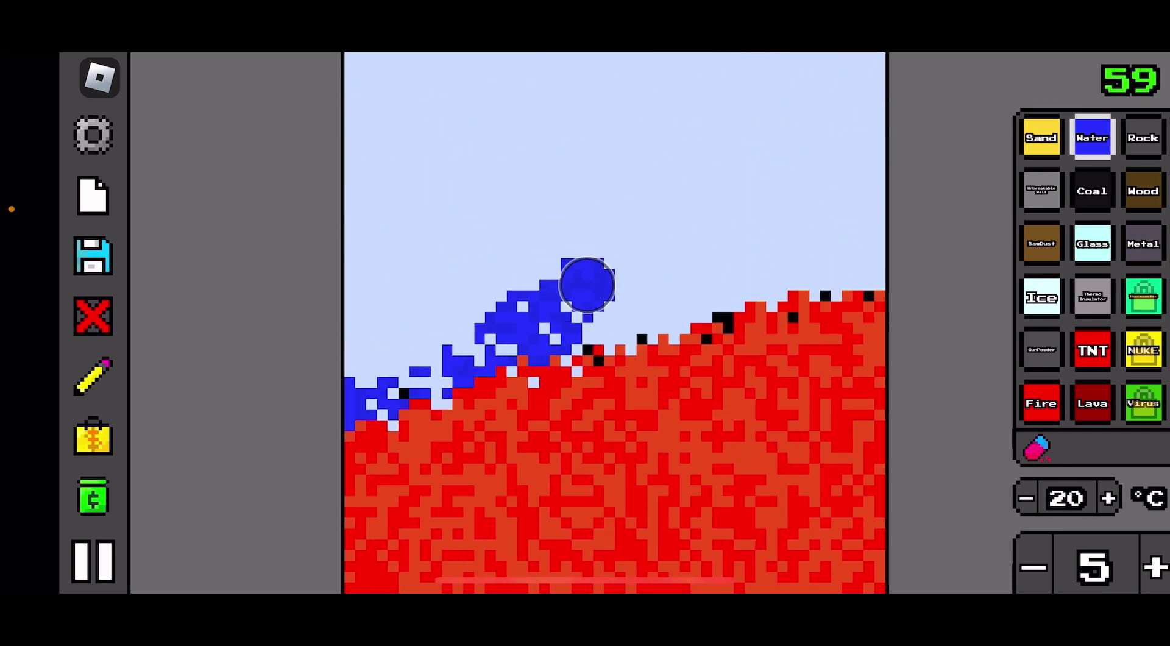
mouse_move(363, 572)
mouse_down()
mouse_move(648, 570)
mouse_move(859, 544)
mouse_up()
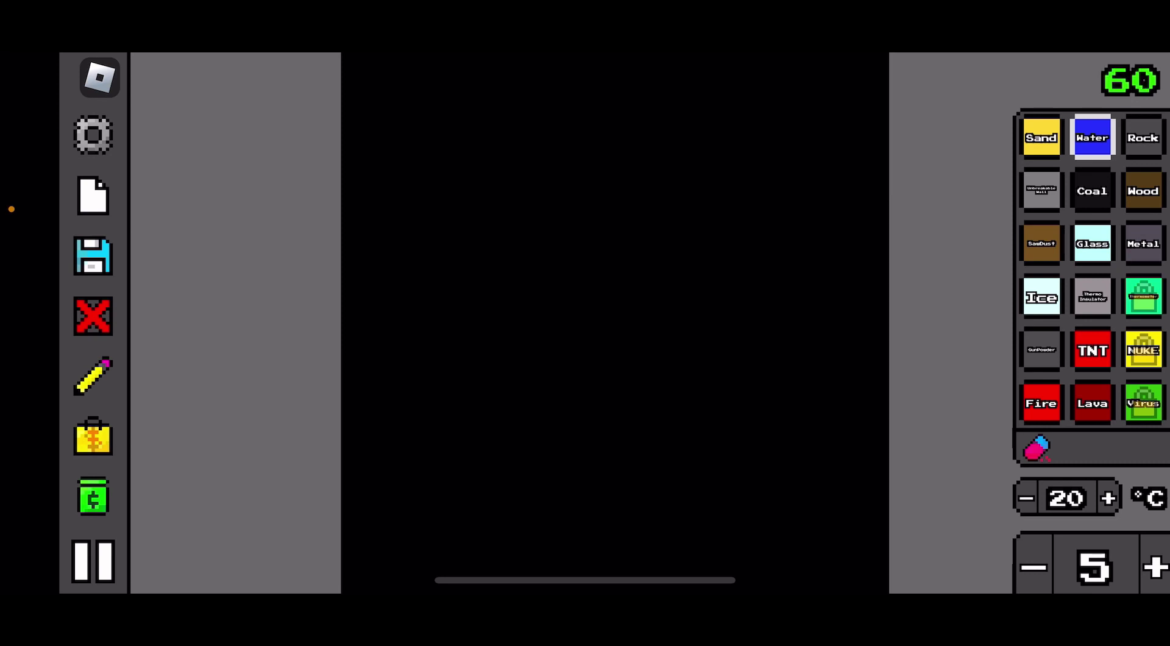
Step: Switch the palette back to Lava
click(1093, 403)
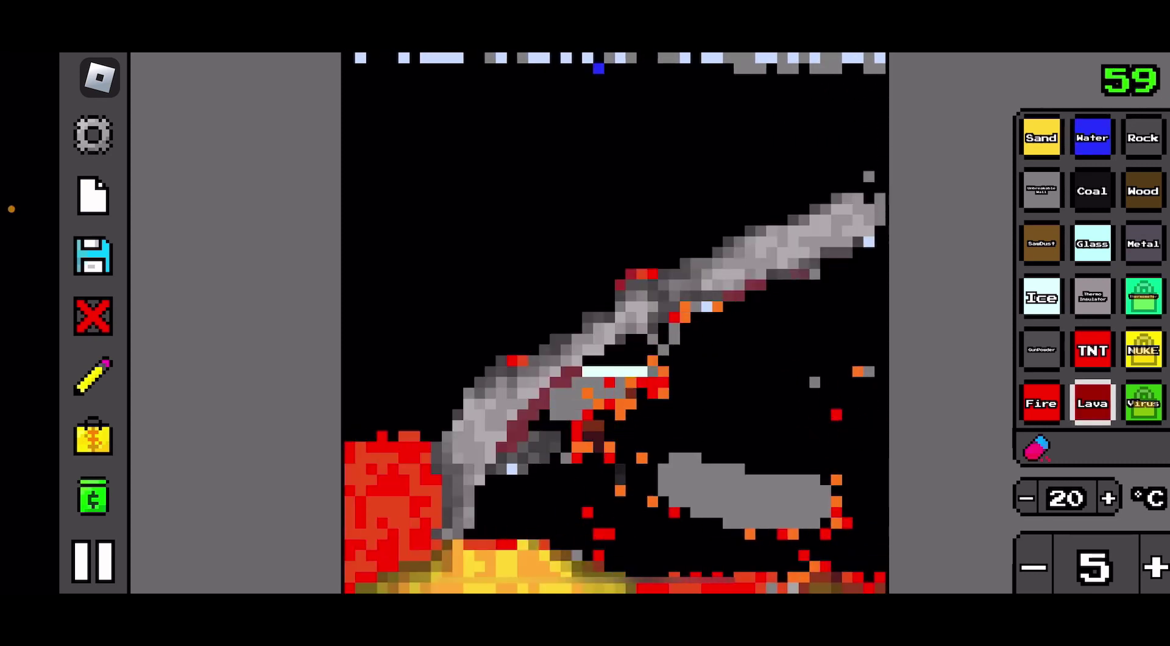